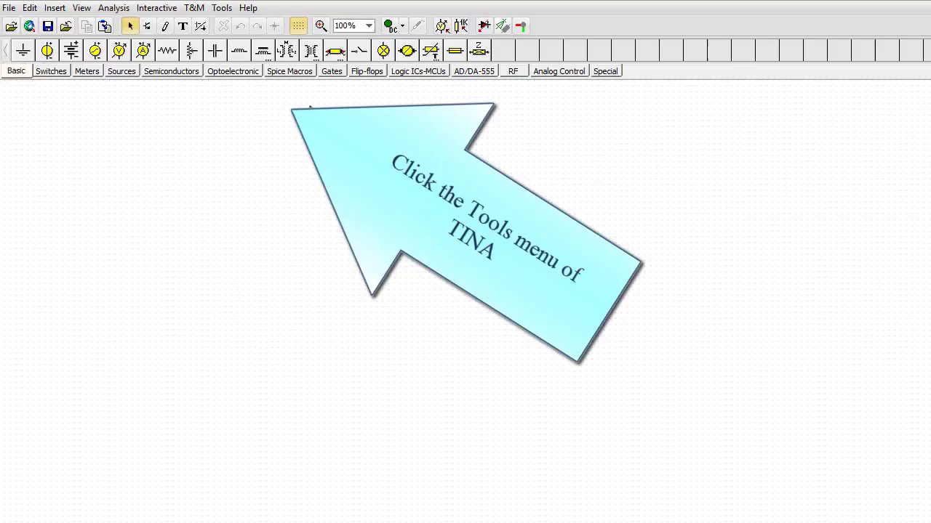
Launch the New Macro Wizard from Tools, centre it, and choose the From file source.
click(222, 9)
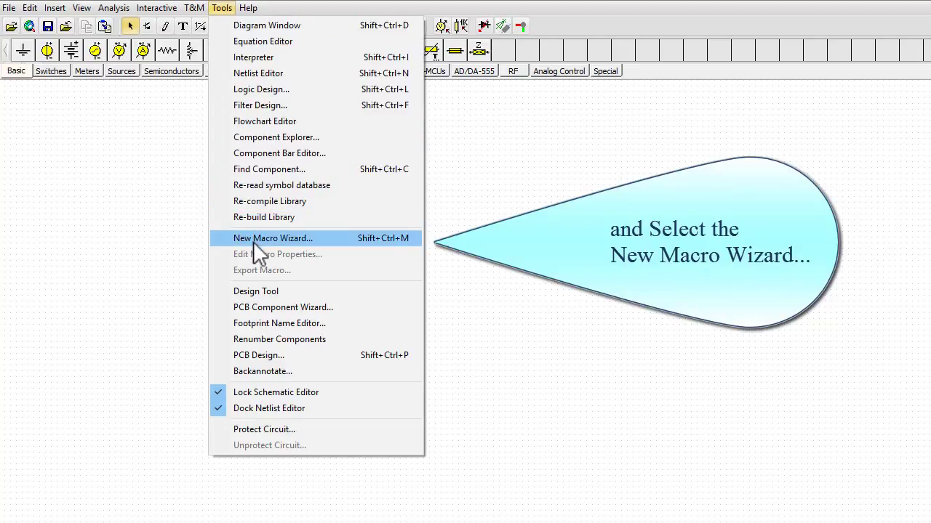
click(253, 242)
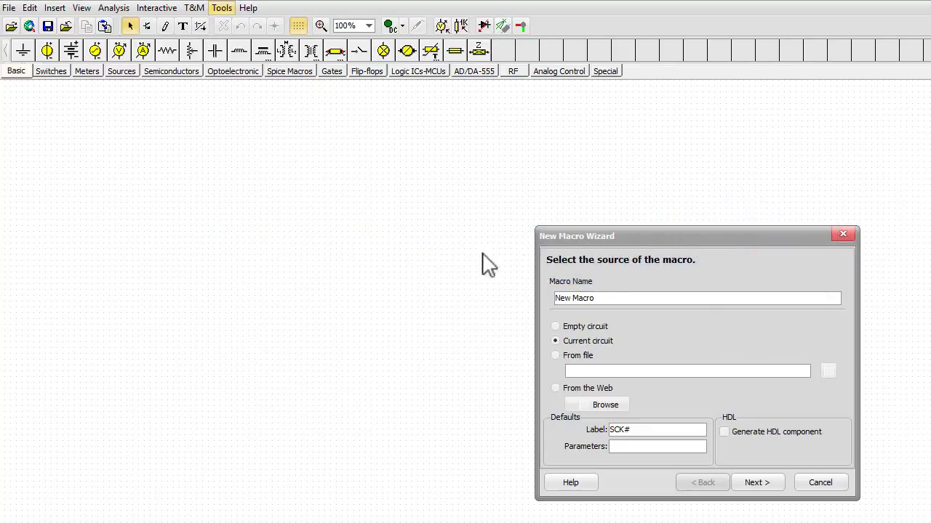
drag(648, 238, 397, 154)
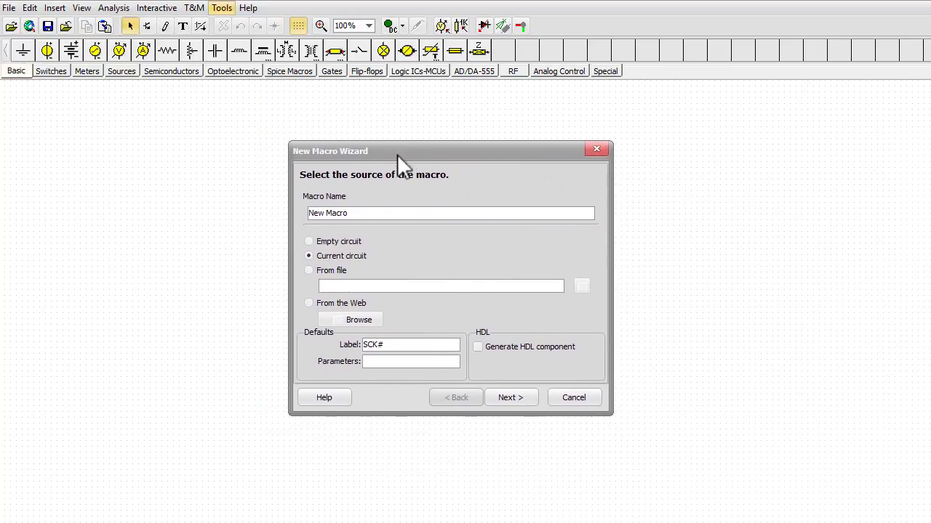
click(309, 270)
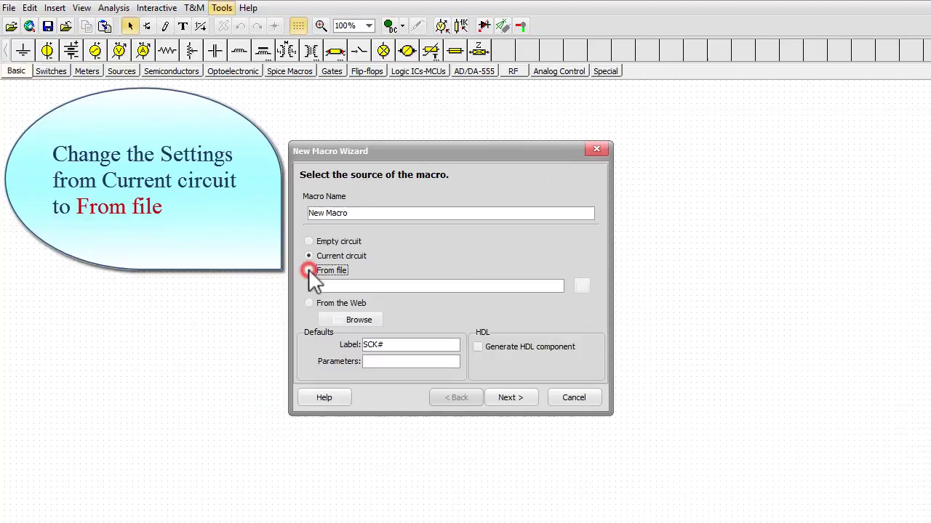
click(309, 270)
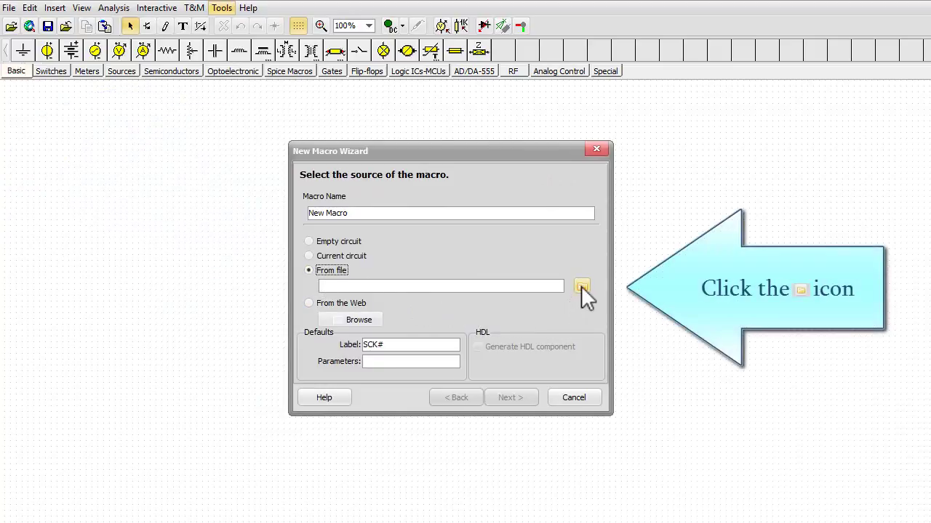
Filter to PSpice subcircuit files, go to the Tina examples folder, and select UA741.CIR.
click(581, 286)
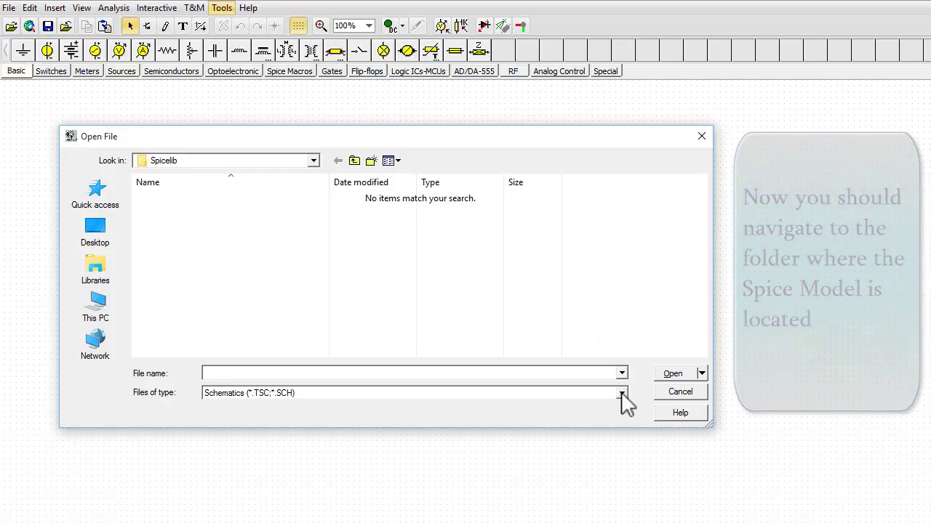
click(622, 395)
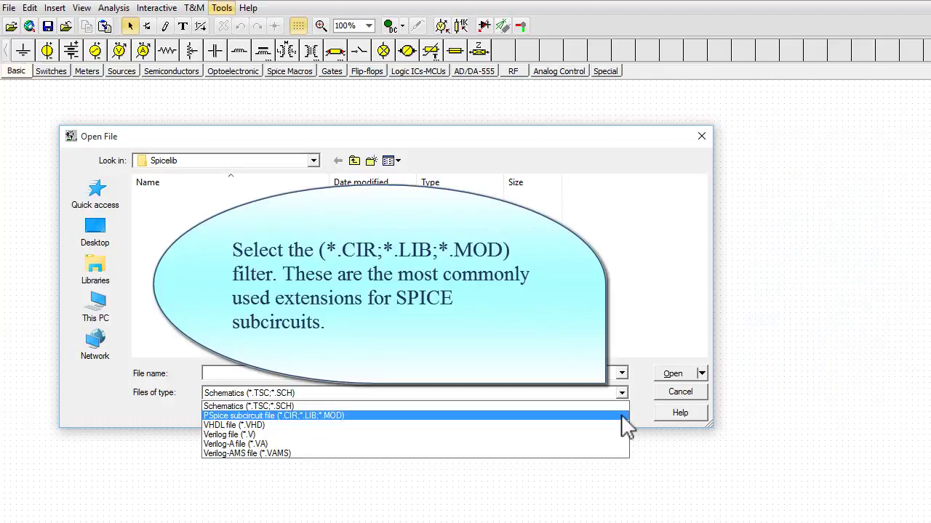
click(621, 416)
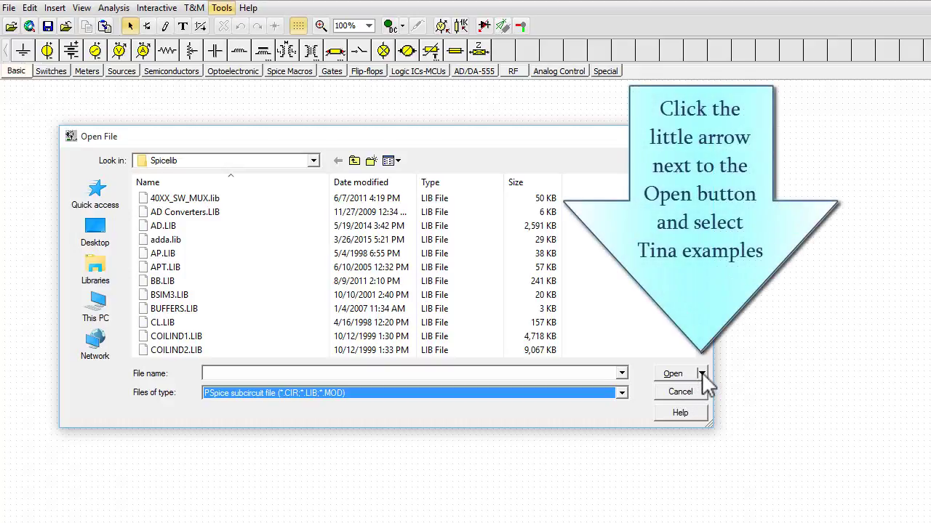
click(702, 373)
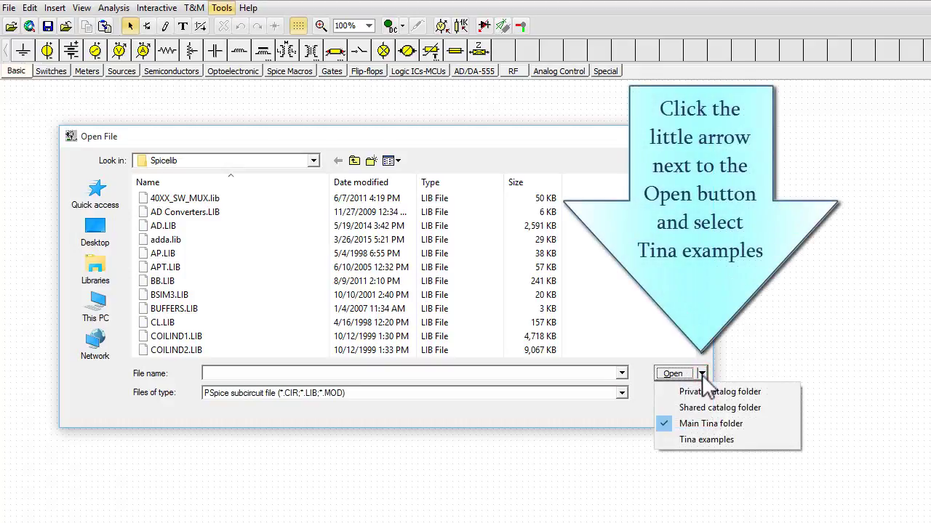
click(703, 441)
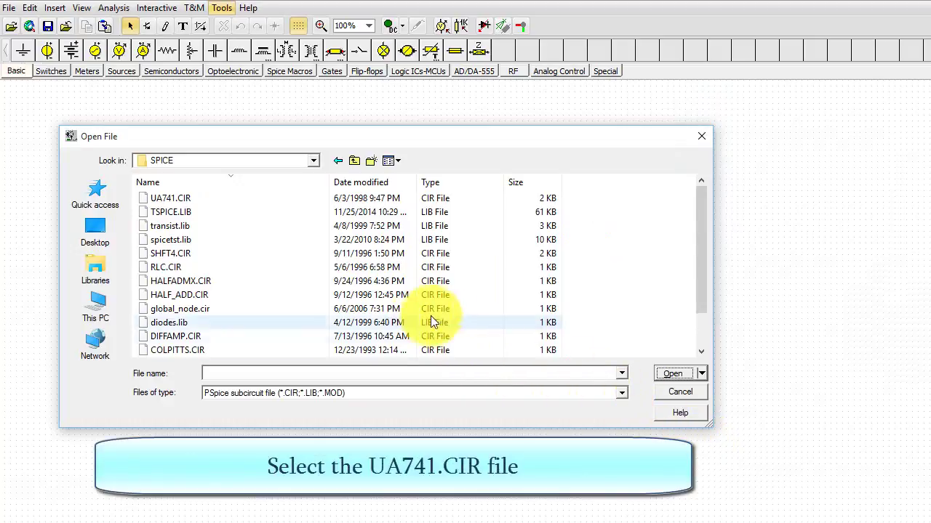
click(257, 200)
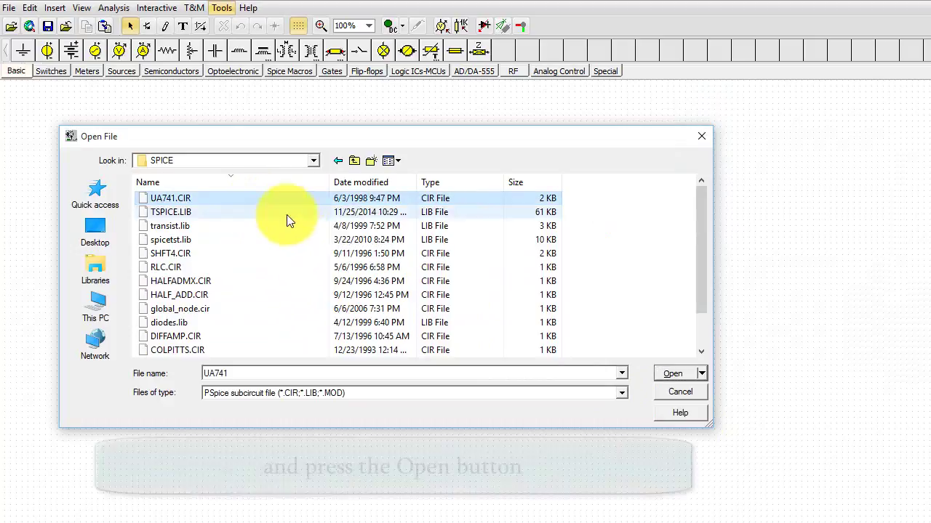
Load UA741.CIR, rename the macro UA741M, and continue to the shape step.
click(669, 373)
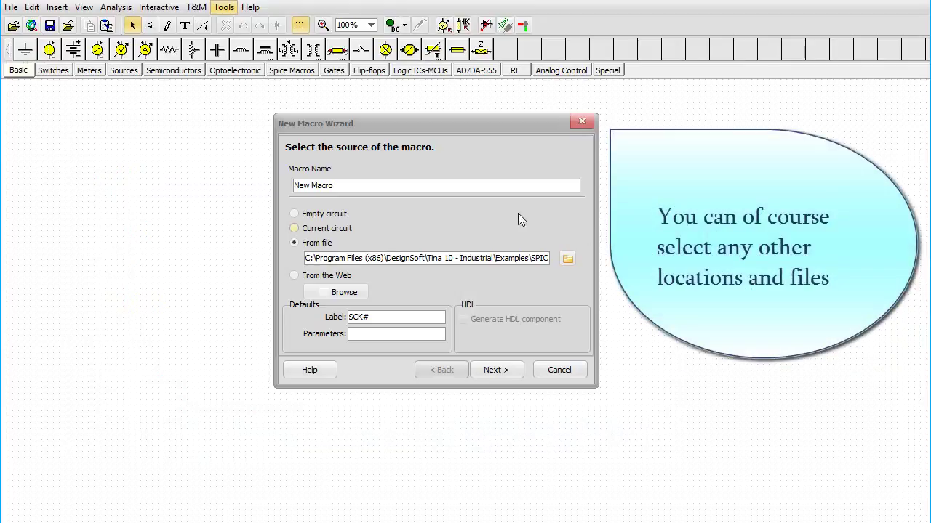
drag(370, 188, 281, 183)
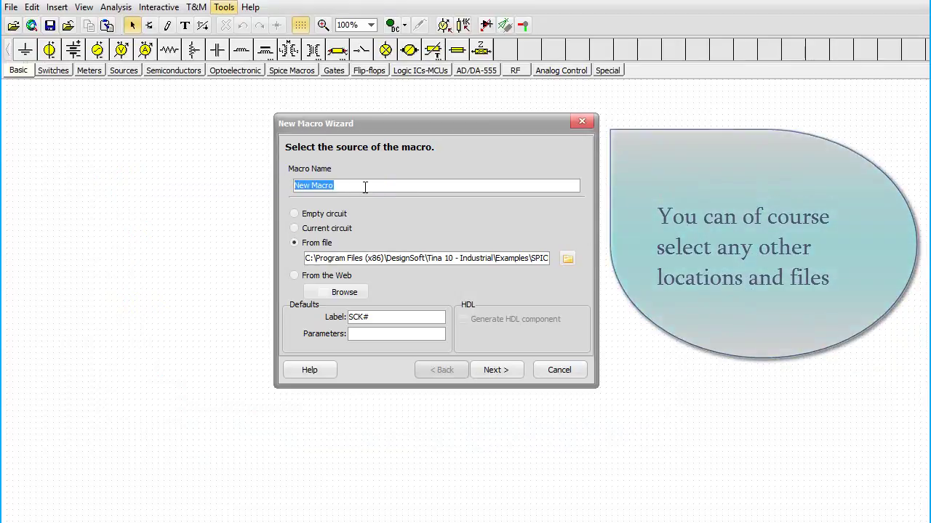
text(UA741)
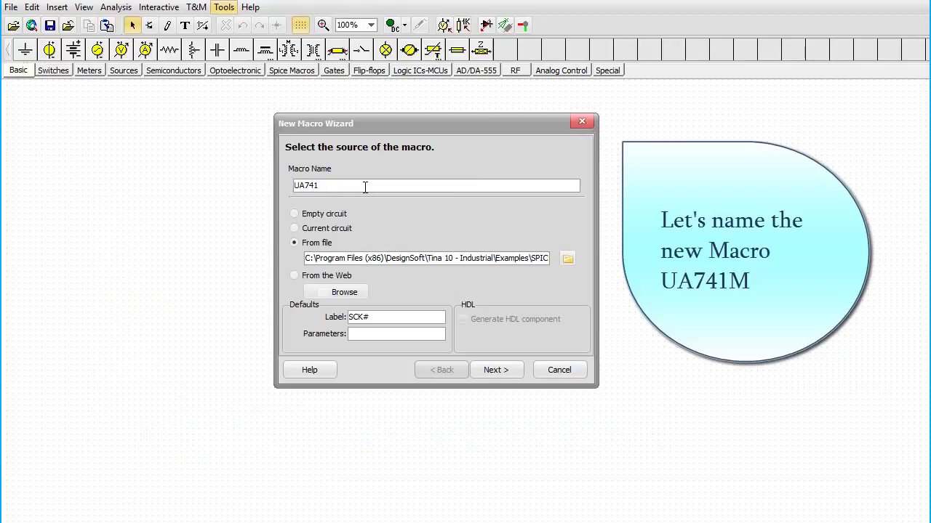
text(M)
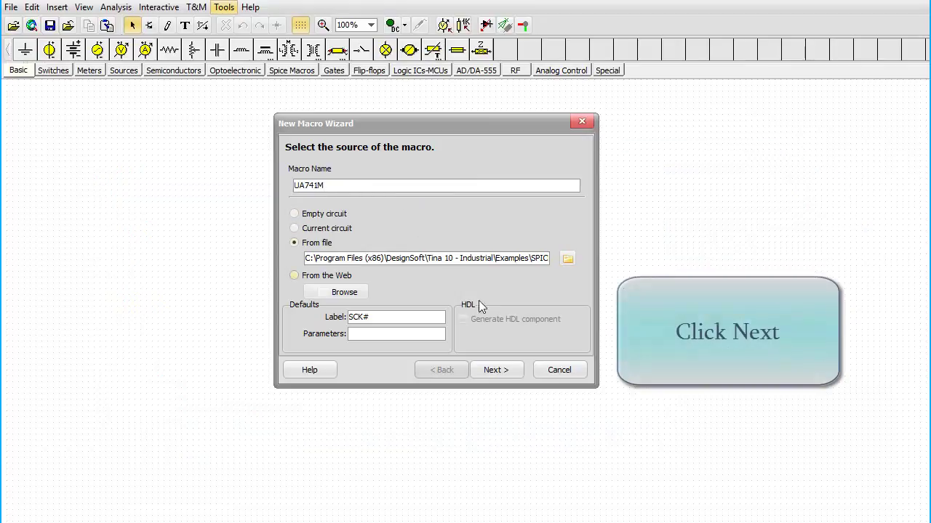
click(494, 370)
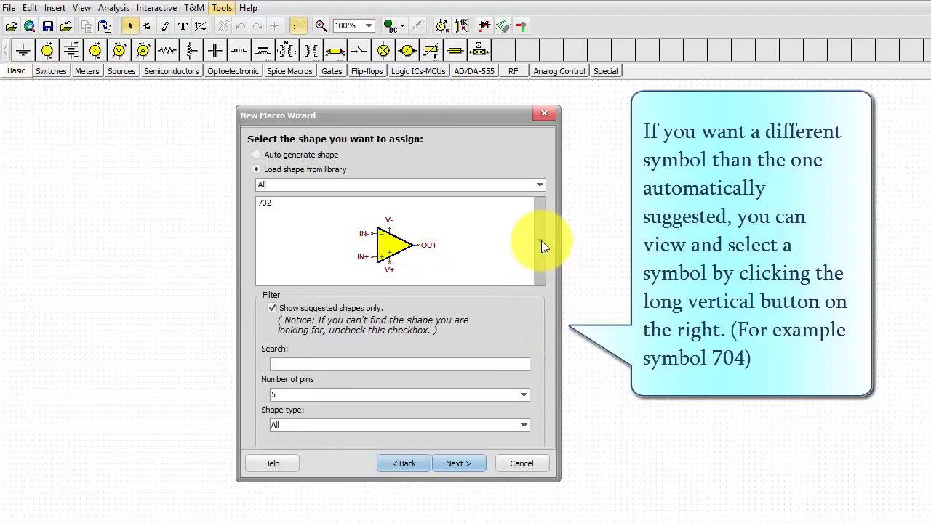
Browse the op-amp shape list, keep symbol 702, and advance to pin mapping.
click(541, 241)
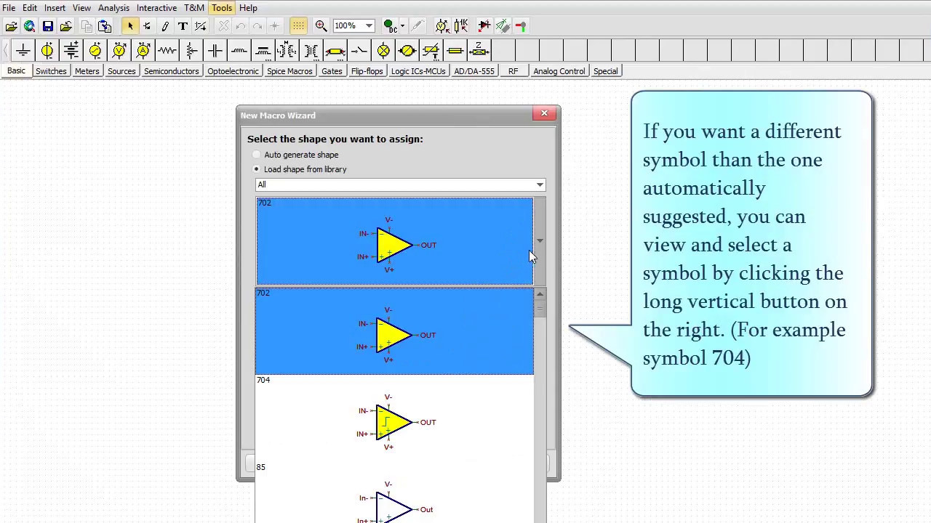
click(577, 251)
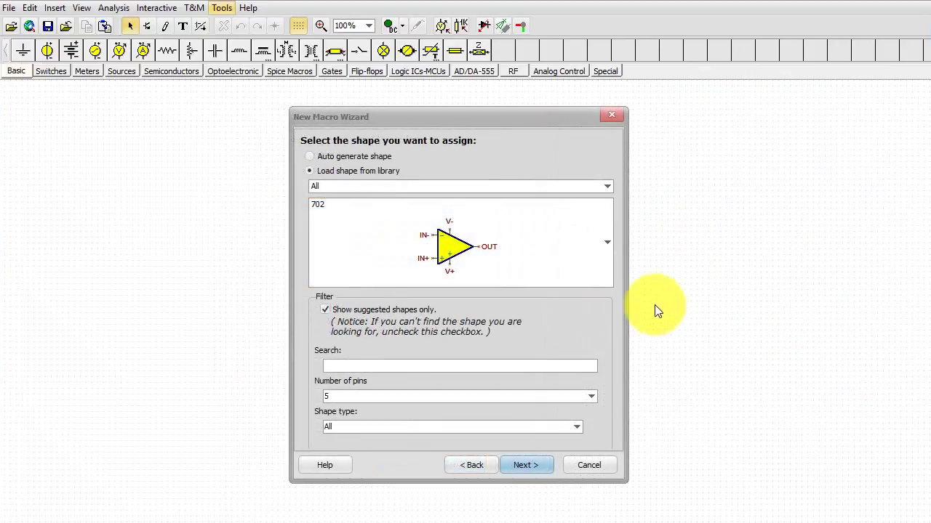
click(518, 468)
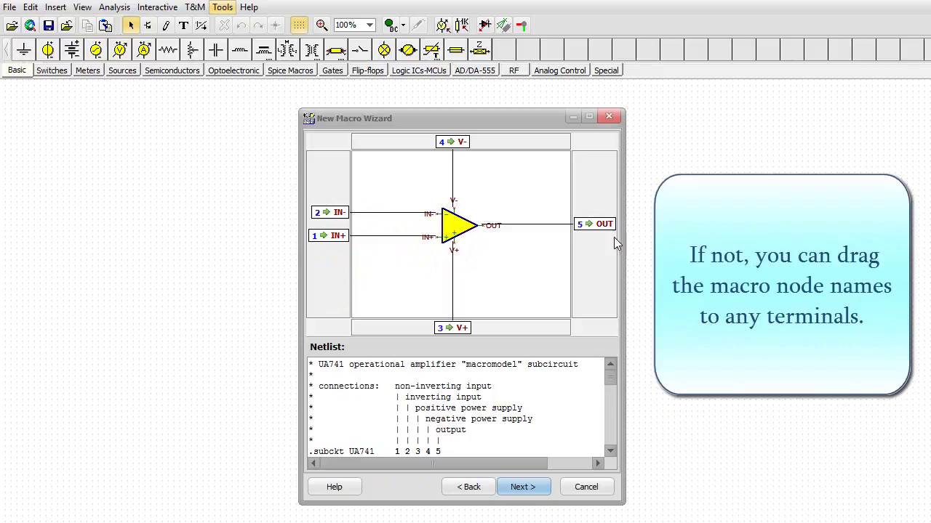
Try moving node 5 to V+, restore it to OUT, and advance past the pin table.
drag(583, 227, 460, 331)
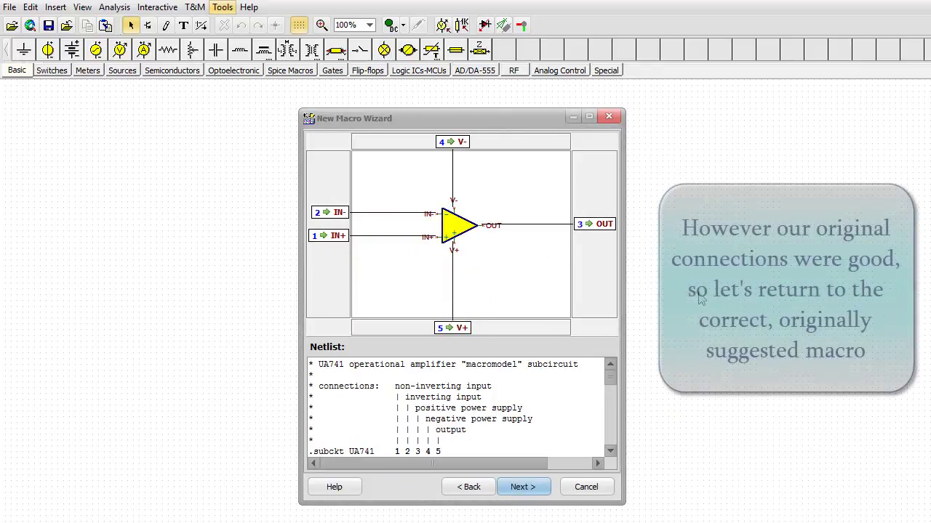
drag(444, 328, 586, 227)
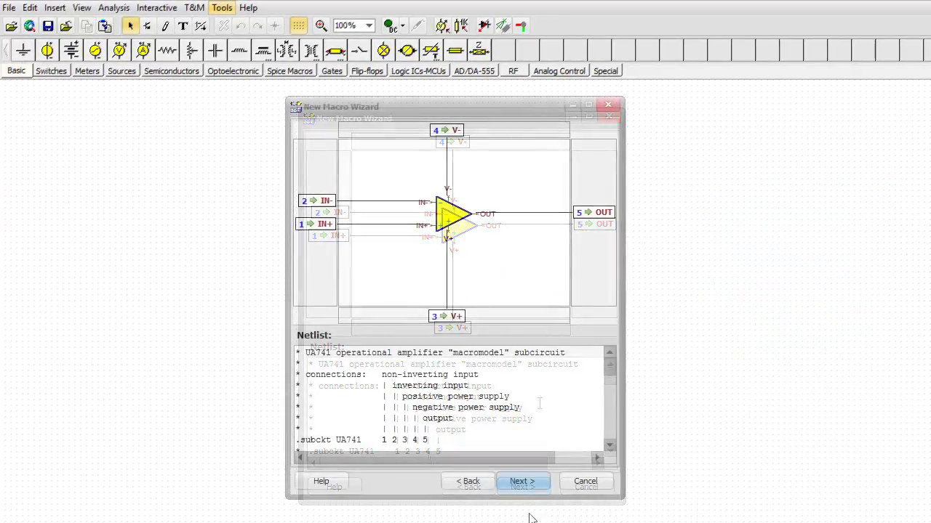
click(522, 481)
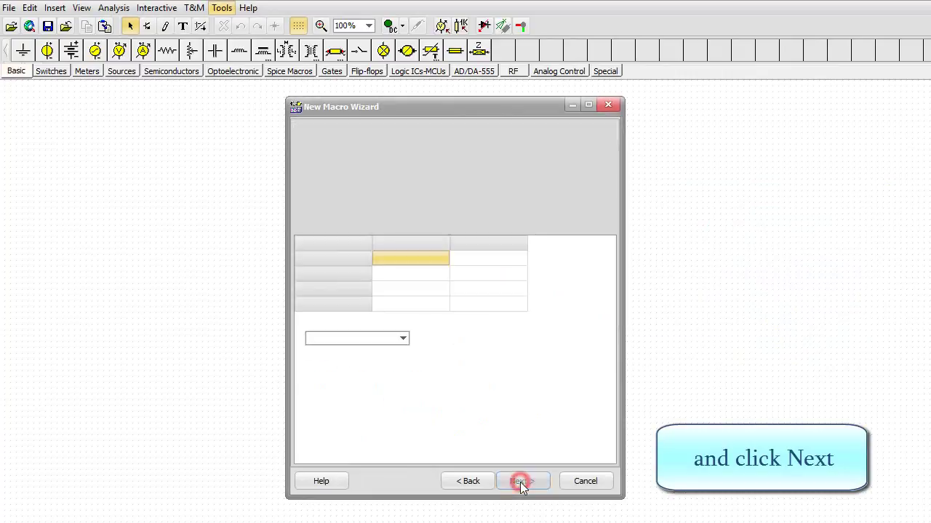
Append M to make the file name UA741M and save it into the Tina Macros folder.
click(521, 482)
click(166, 382)
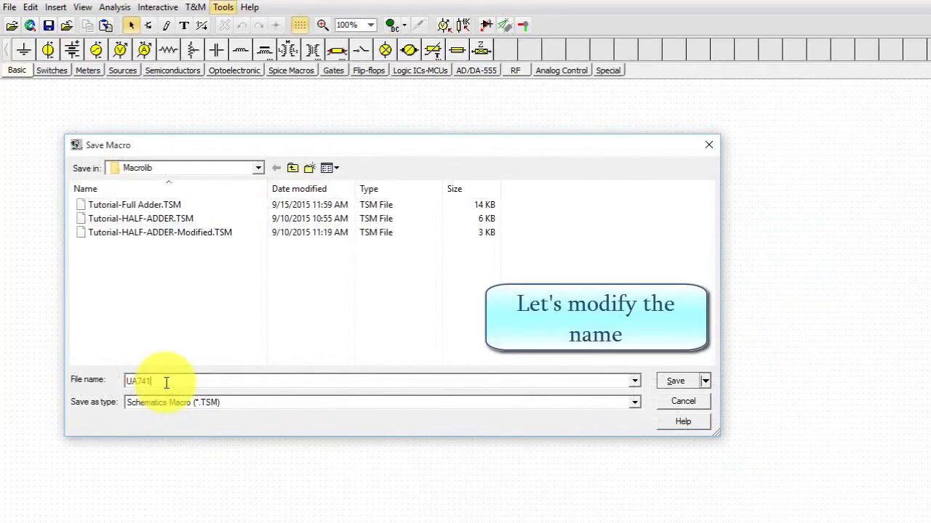
text(M)
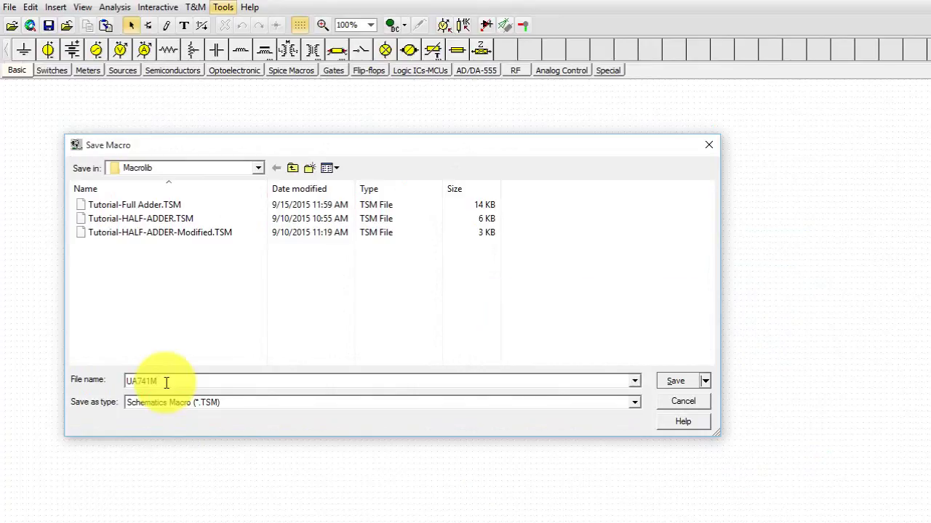
click(705, 381)
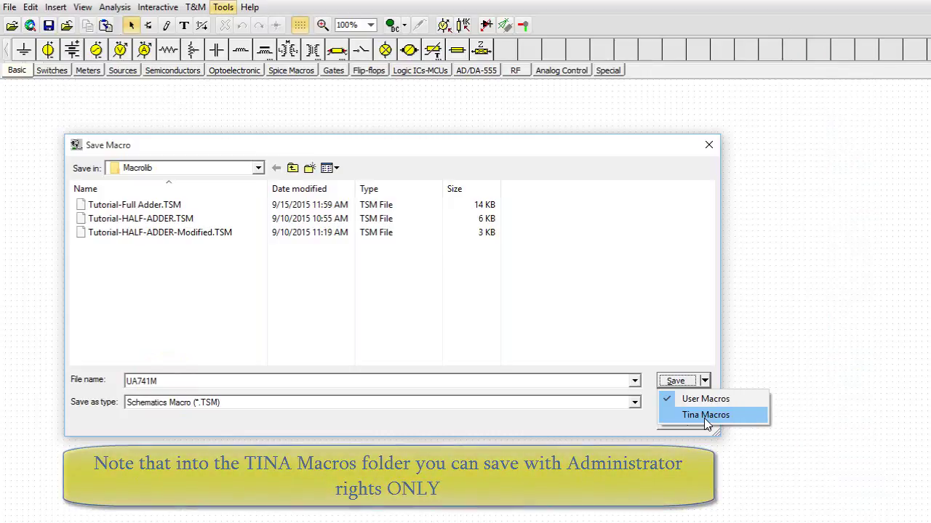
click(698, 417)
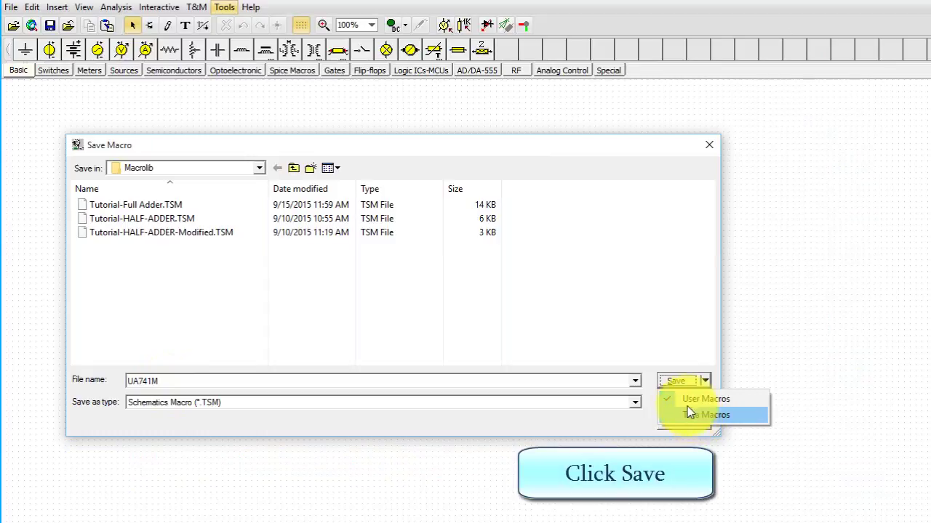
click(676, 381)
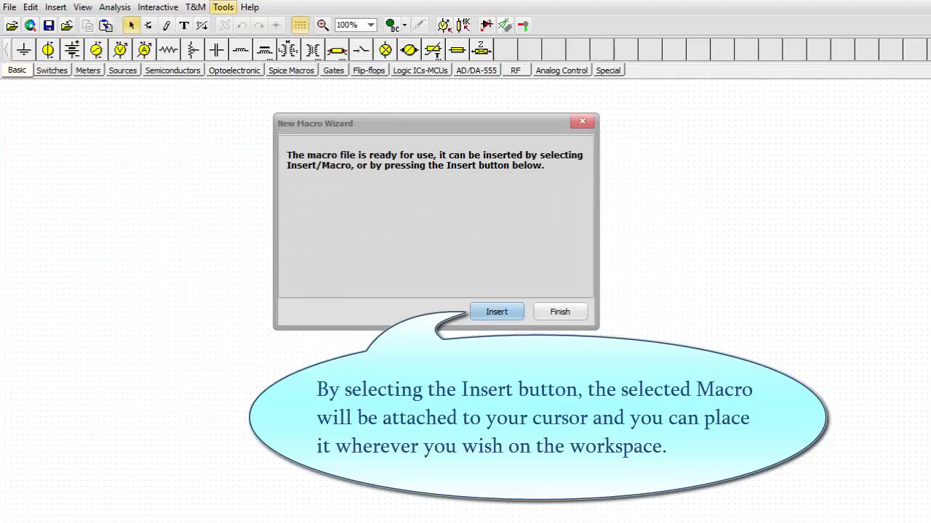
Drop the UA741M macro on the canvas as U1 and open its netlist from its properties.
click(496, 314)
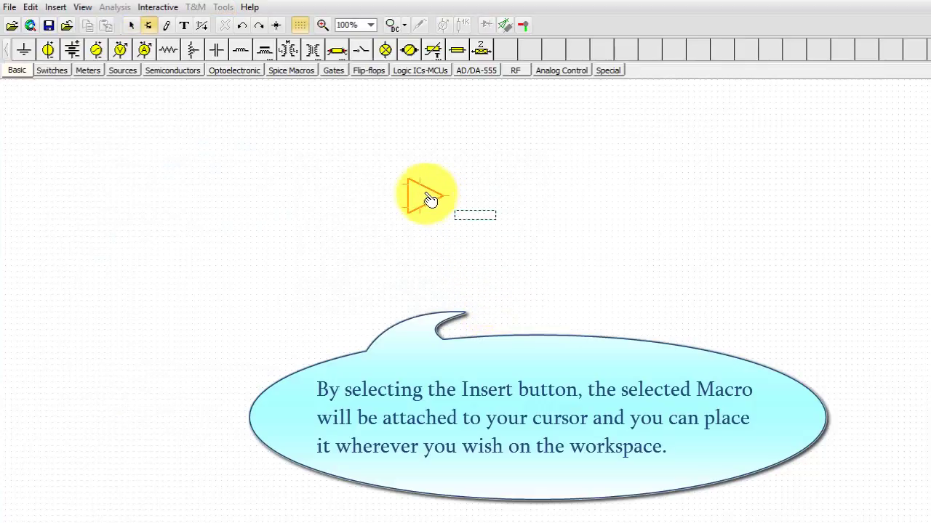
click(427, 198)
click(464, 247)
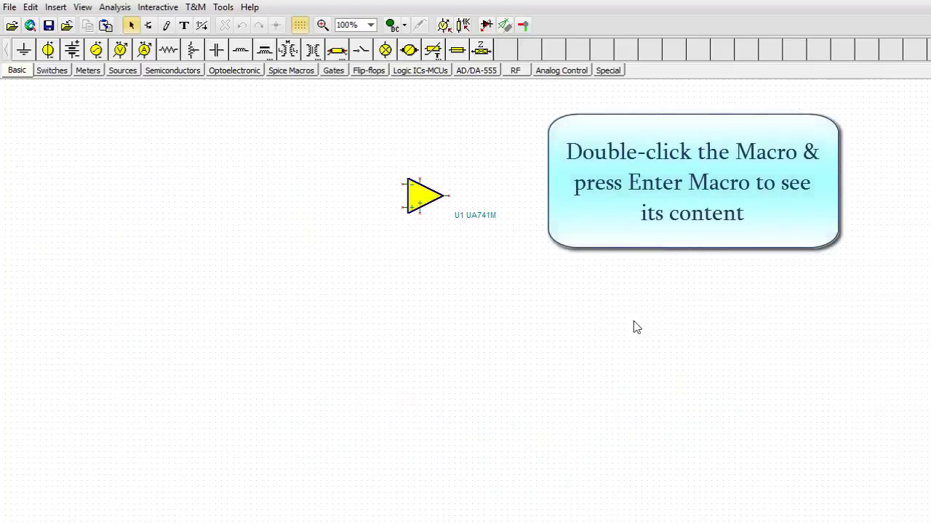
double_click(425, 202)
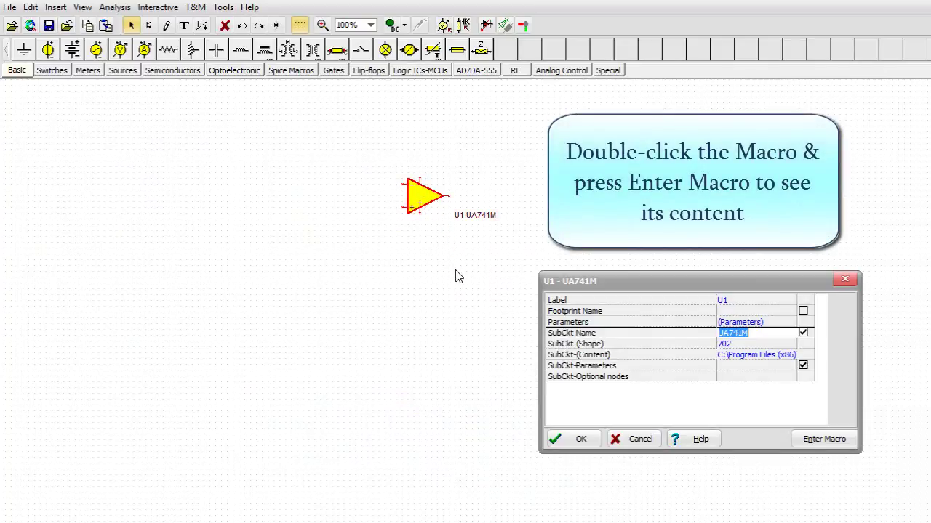
click(818, 440)
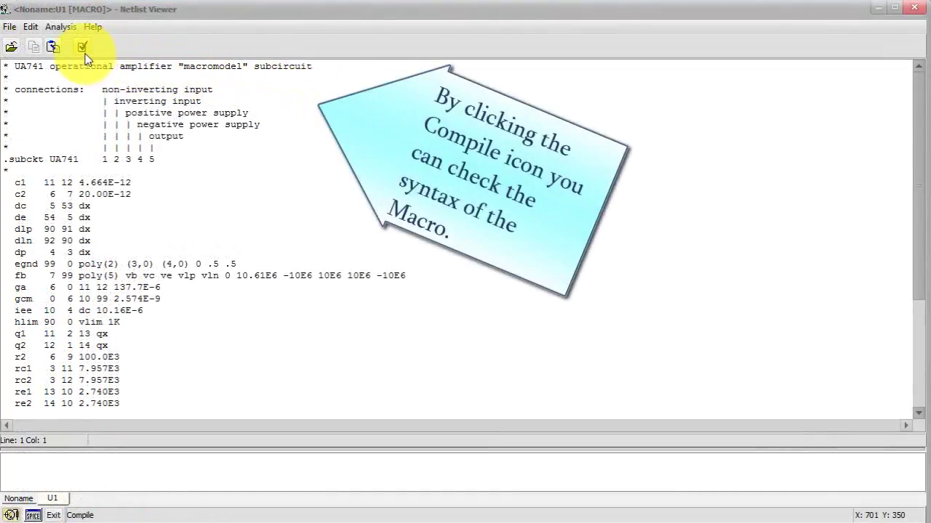
Compile the UA741M netlist, check the Noname and U1 tabs, then close the viewer.
click(82, 46)
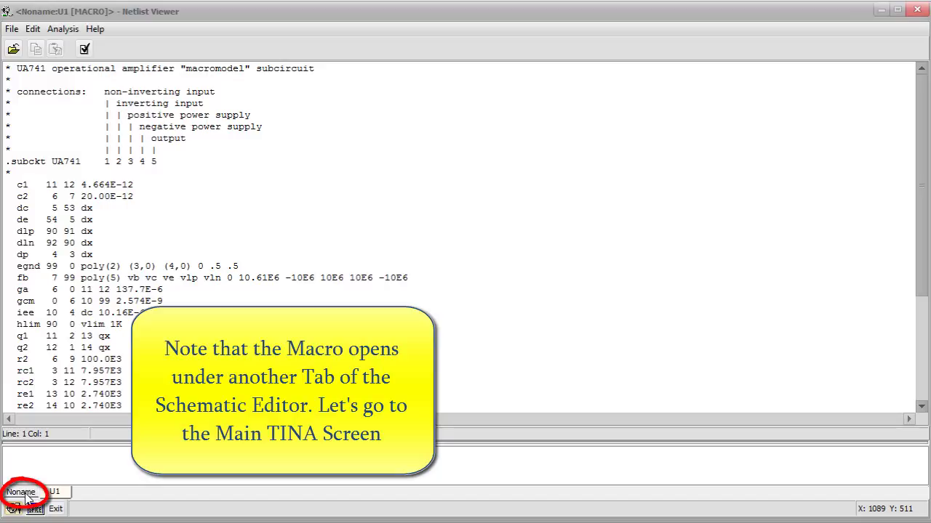
click(21, 492)
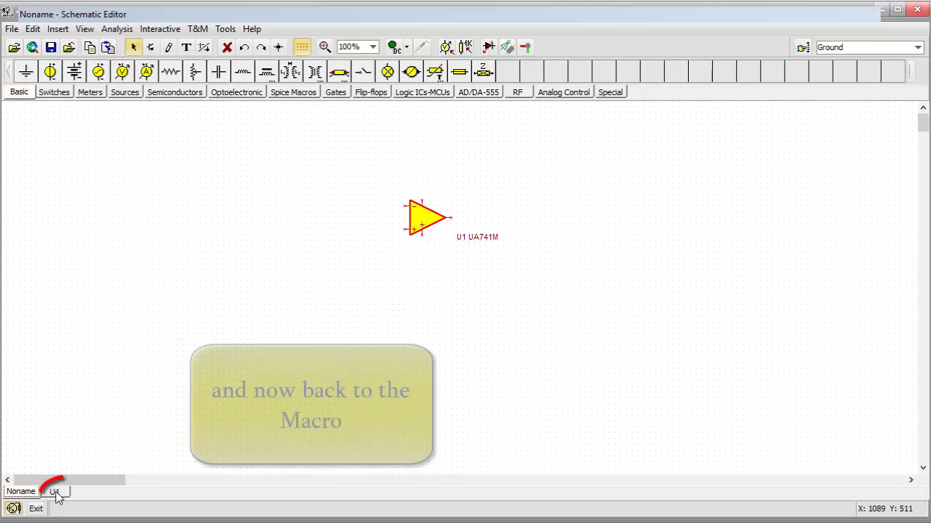
click(55, 493)
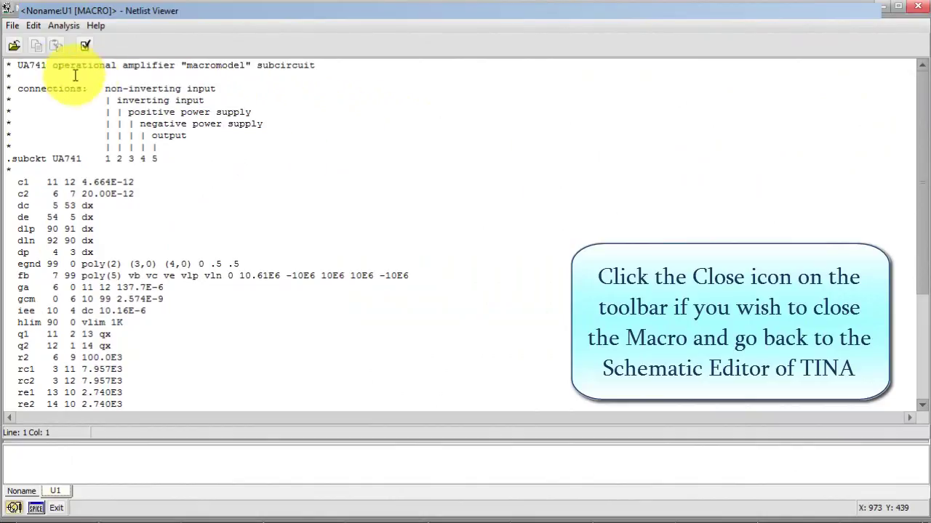
click(15, 47)
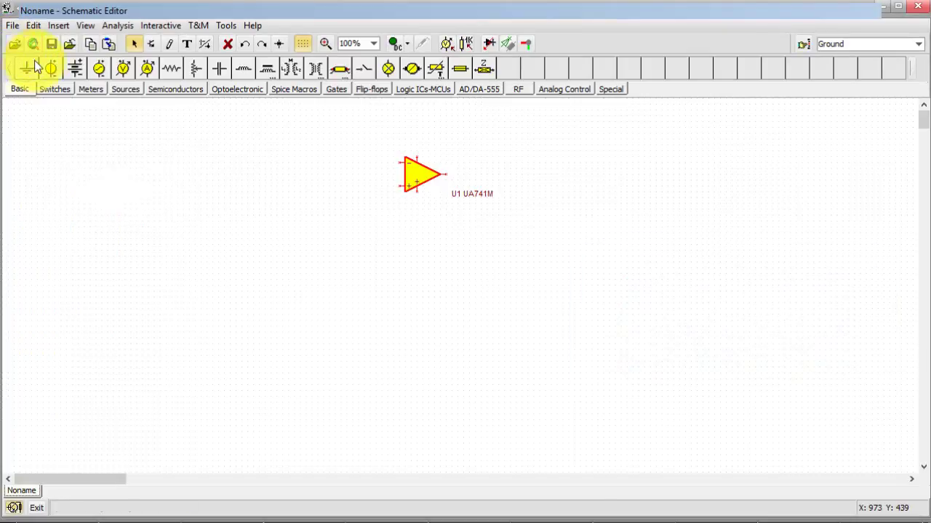
Insert UA741M.TSM through Insert > Macro and place it on the canvas as U1.
click(111, 164)
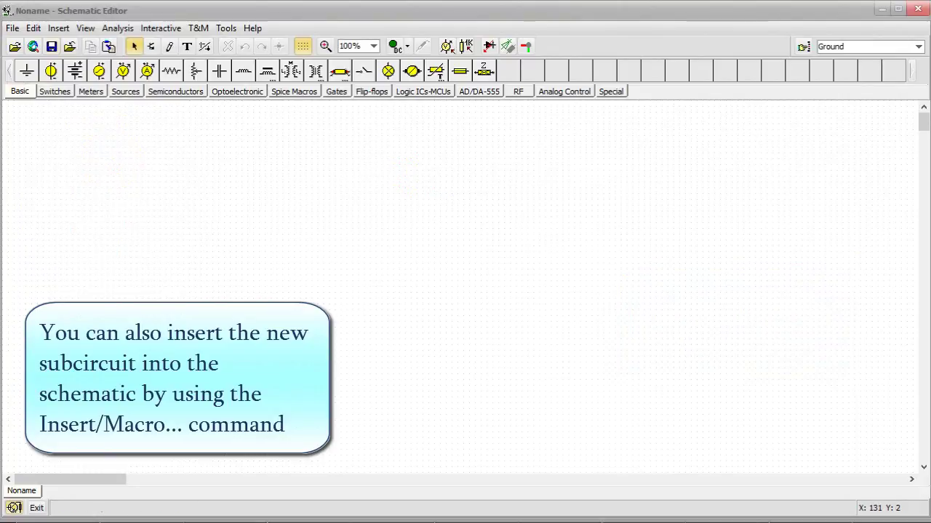
click(53, 27)
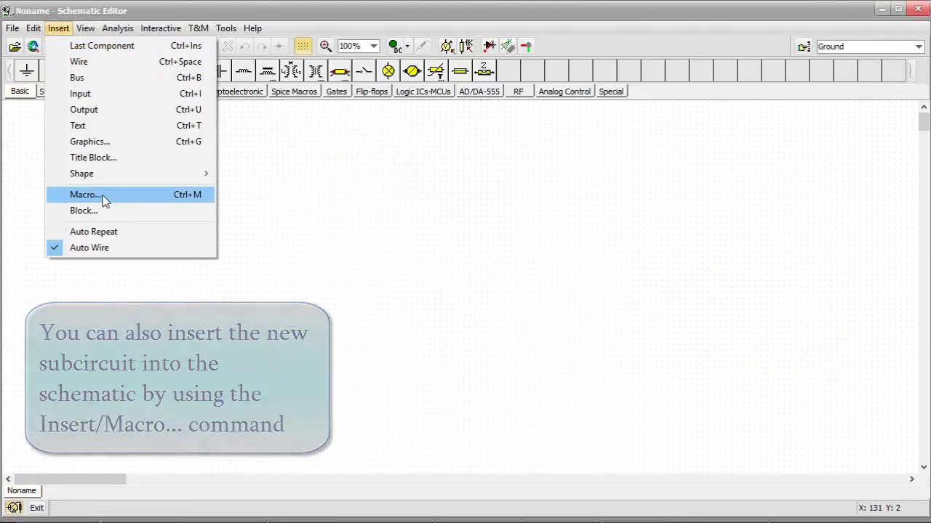
click(104, 195)
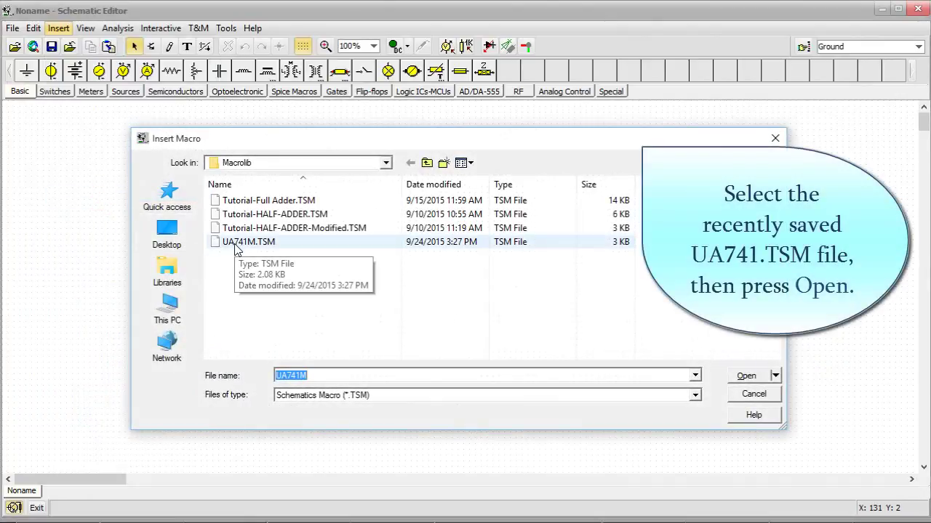
click(237, 243)
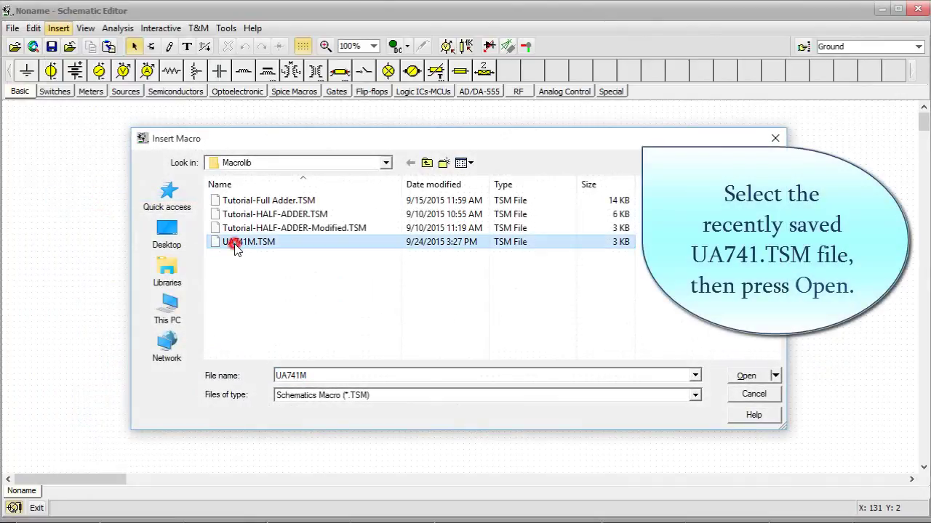
click(741, 377)
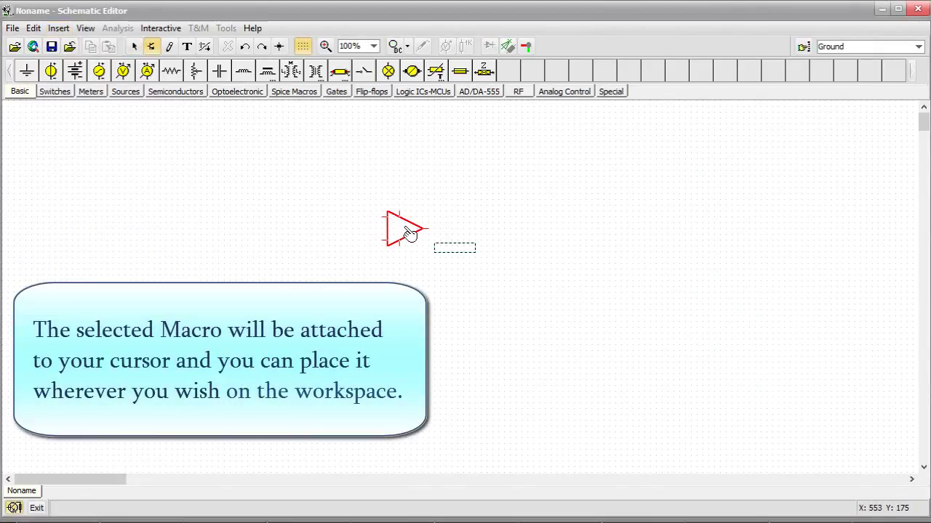
click(410, 231)
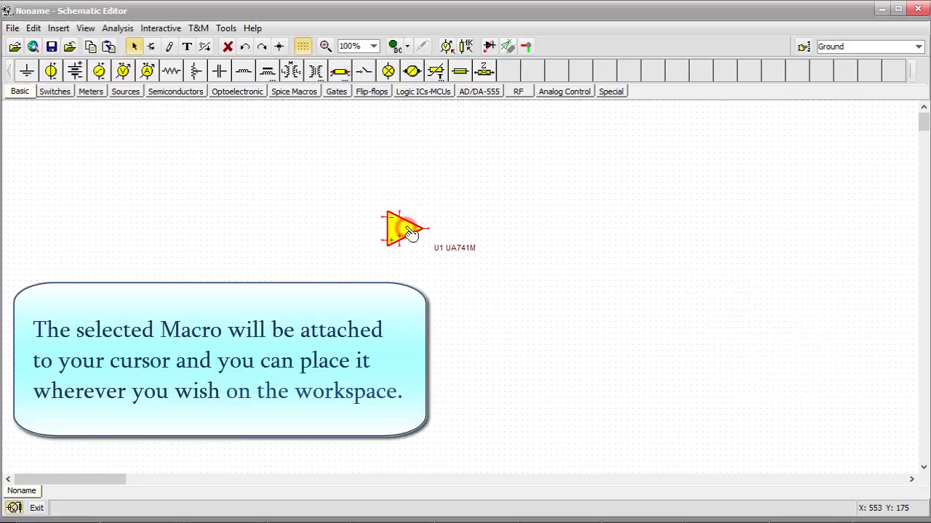
click(704, 273)
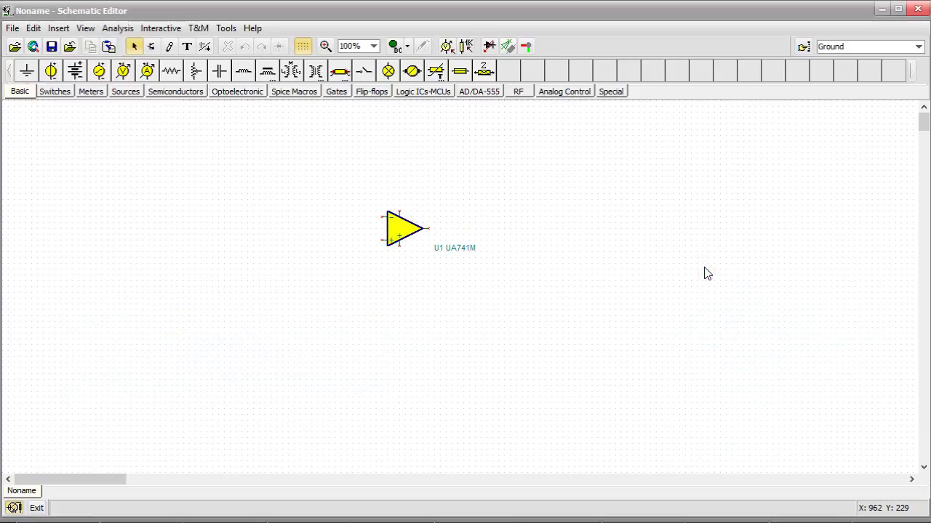